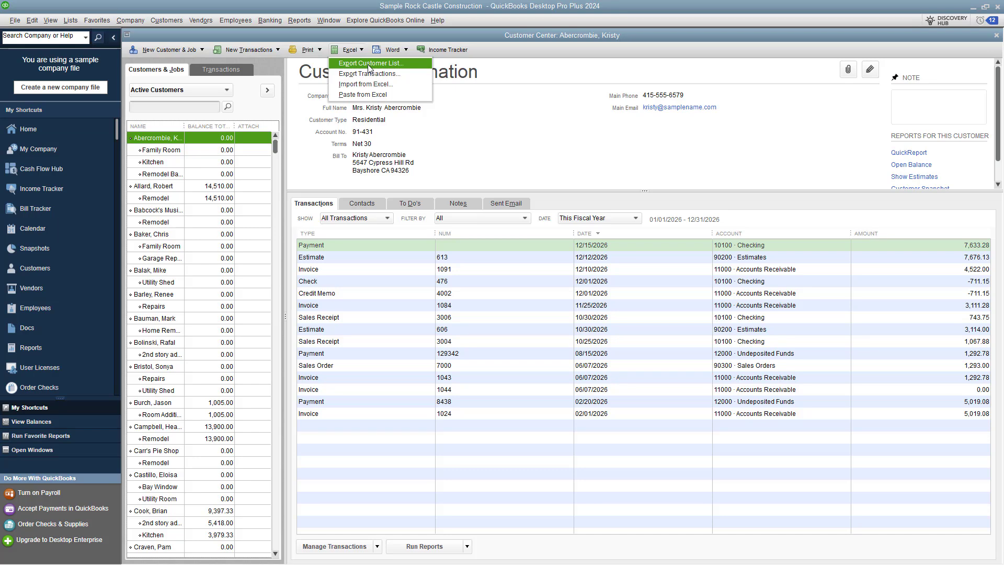
- Open the first customer's record, examine its invoice/bill-to address, and leave the record without saving changes
{"action": "left_click", "coordinate": [518, 125]}
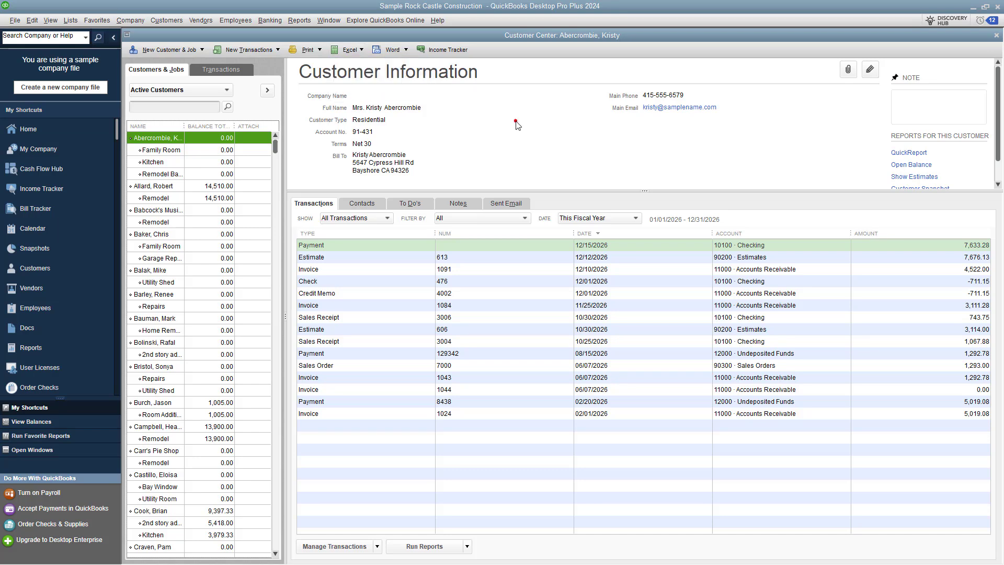
{"action": "double_click", "coordinate": [162, 138]}
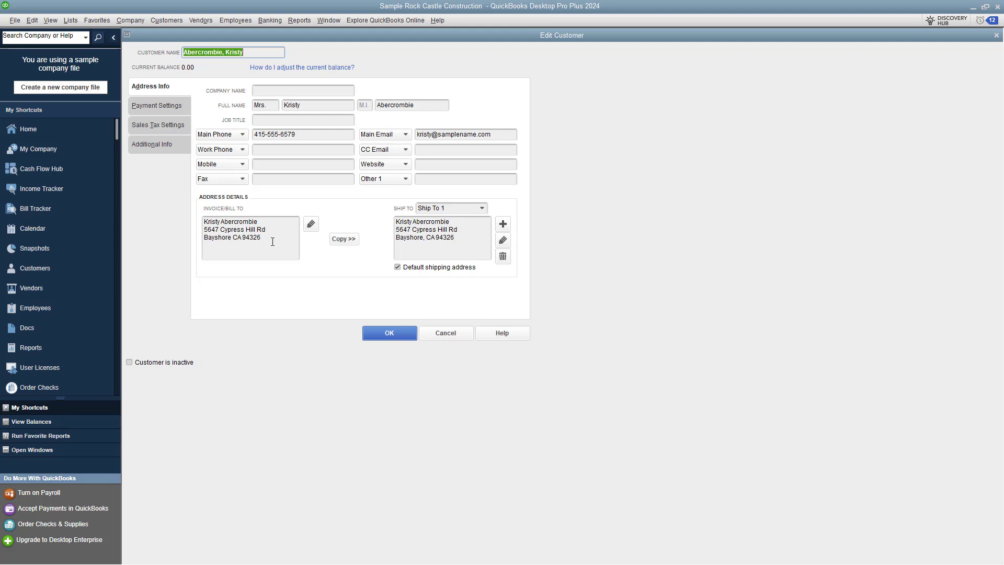
{"action": "left_click_drag", "start_coordinate": [273, 242], "coordinate": [193, 233]}
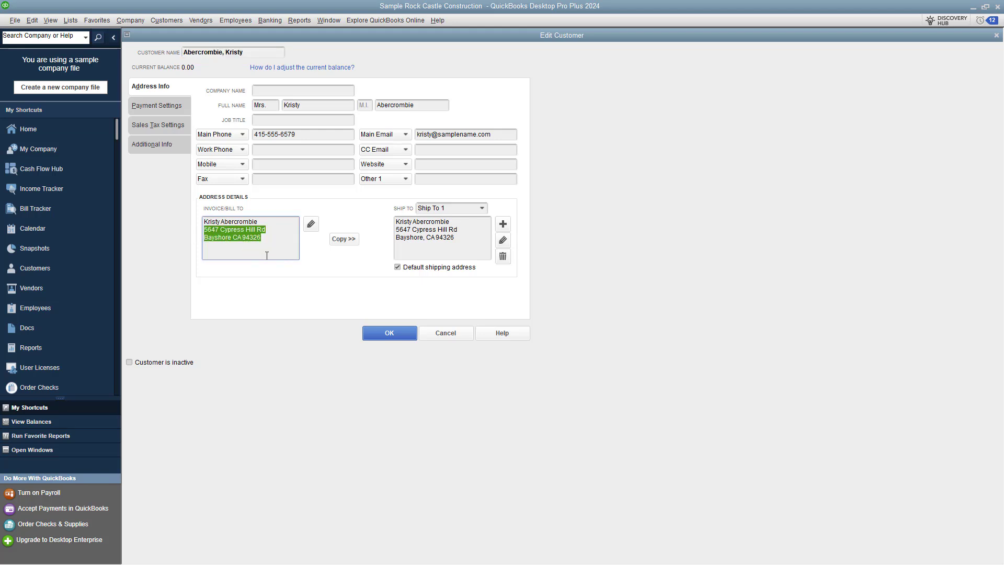
{"action": "left_click", "coordinate": [438, 334]}
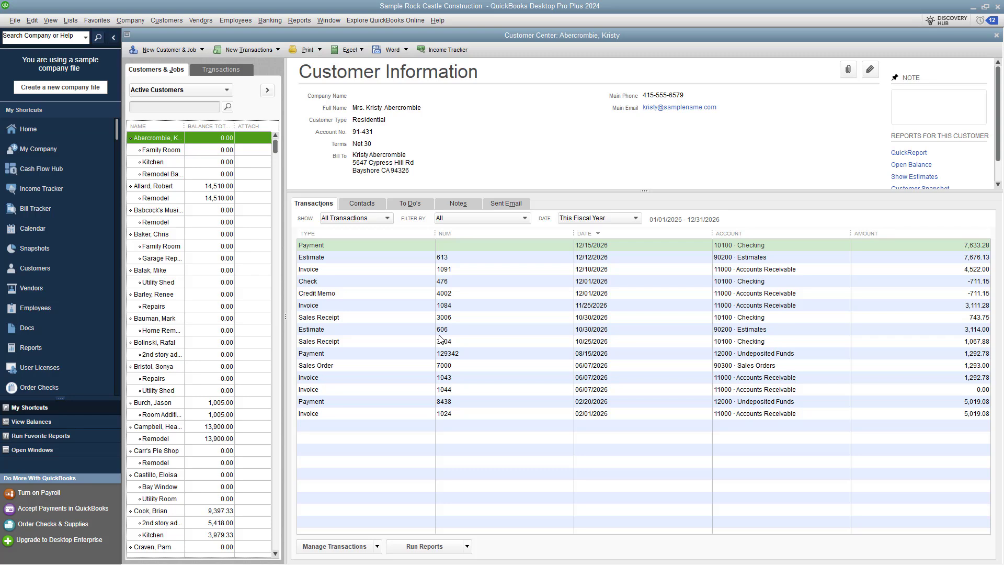
- Switch to the SampleData.xlsx workbook in Excel and look through the Bill to and Ship to address columns
{"action": "left_click", "coordinate": [994, 7]}
{"action": "key", "text": "alt+Tab"}
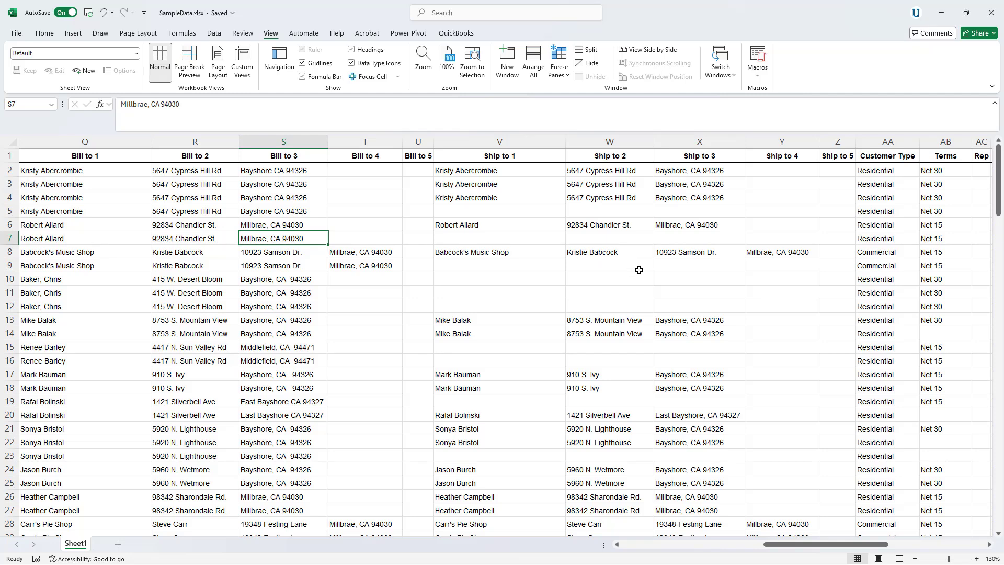
{"action": "scroll", "coordinate": [639, 270], "scroll_direction": "down", "scroll_amount": 2}
{"action": "scroll", "coordinate": [636, 270], "scroll_direction": "down", "scroll_amount": 7}
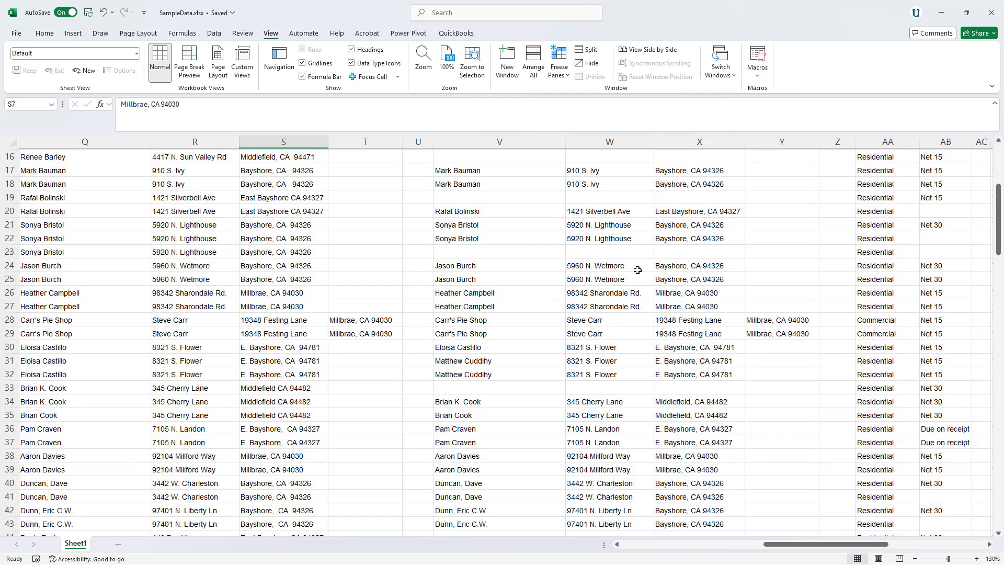
{"action": "scroll", "coordinate": [636, 270], "scroll_direction": "down", "scroll_amount": 2}
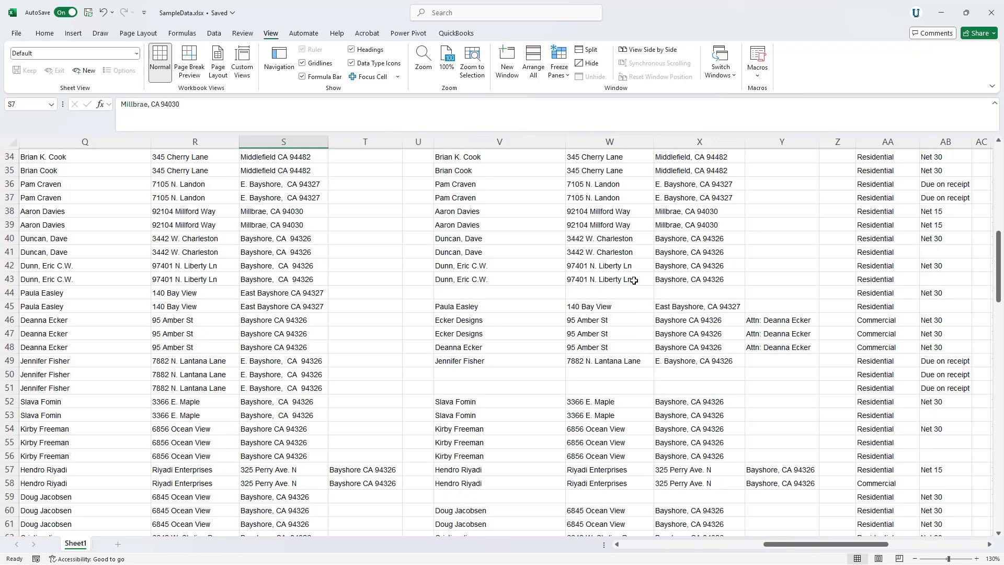
{"action": "scroll", "coordinate": [632, 283], "scroll_direction": "up", "scroll_amount": 5}
{"action": "scroll", "coordinate": [632, 282], "scroll_direction": "up", "scroll_amount": 6}
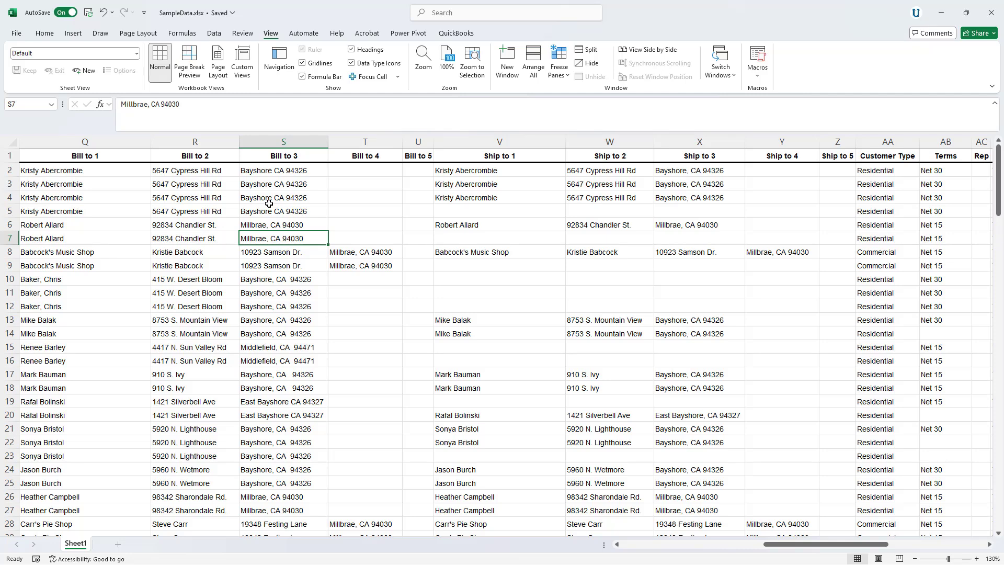
- Compare how the city, state and zip entries fall in the Bill to 3 and Bill to 4 columns, checking rows 7 and 8
{"action": "left_click", "coordinate": [295, 143]}
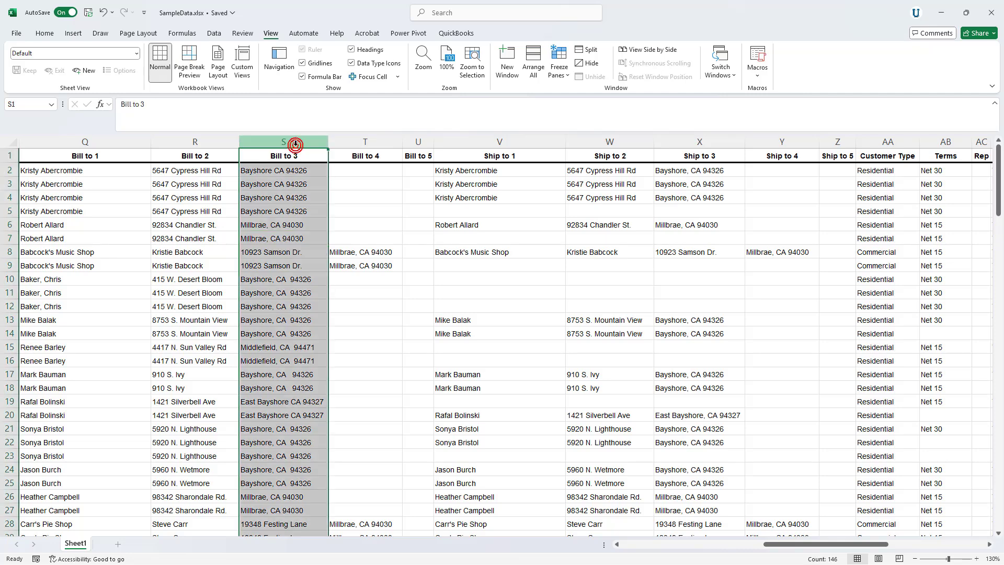
{"action": "left_click", "coordinate": [365, 143]}
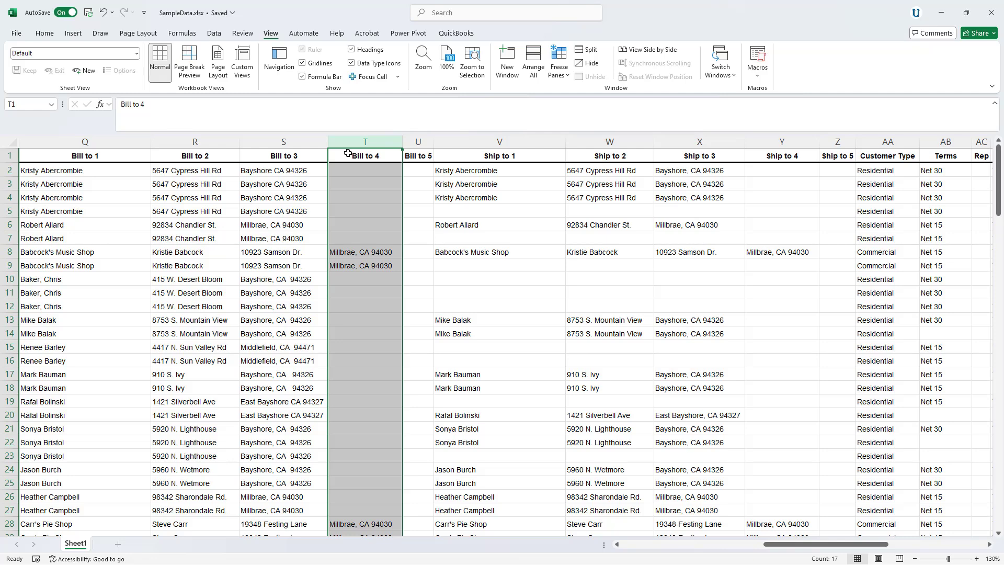
{"action": "left_click", "coordinate": [12, 253]}
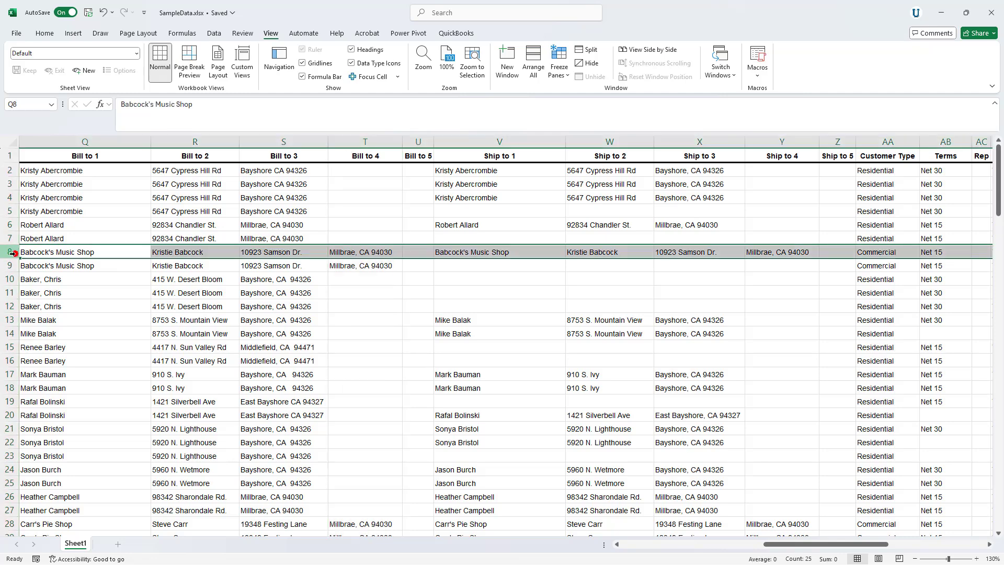
{"action": "left_click", "coordinate": [15, 238]}
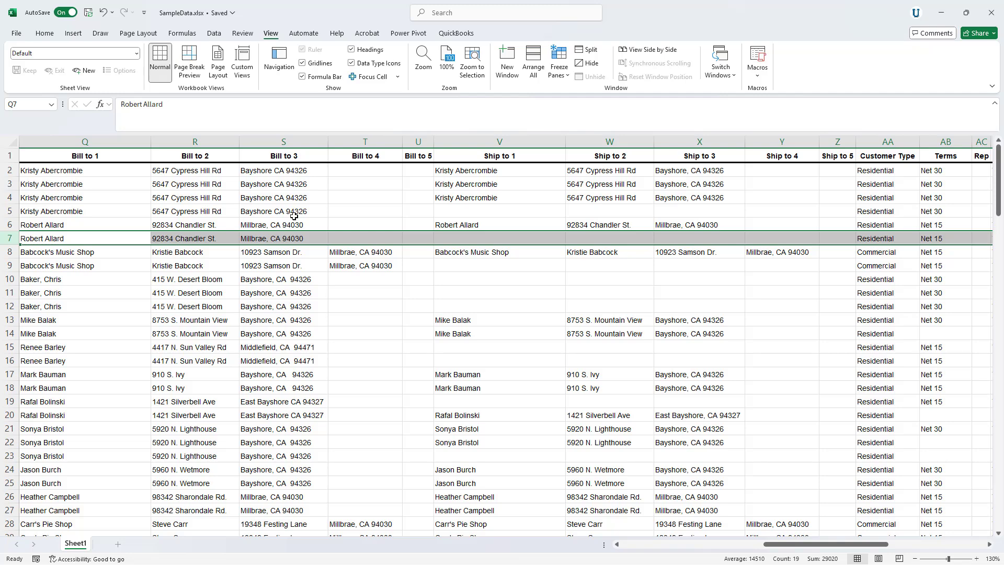
{"action": "left_click", "coordinate": [294, 172]}
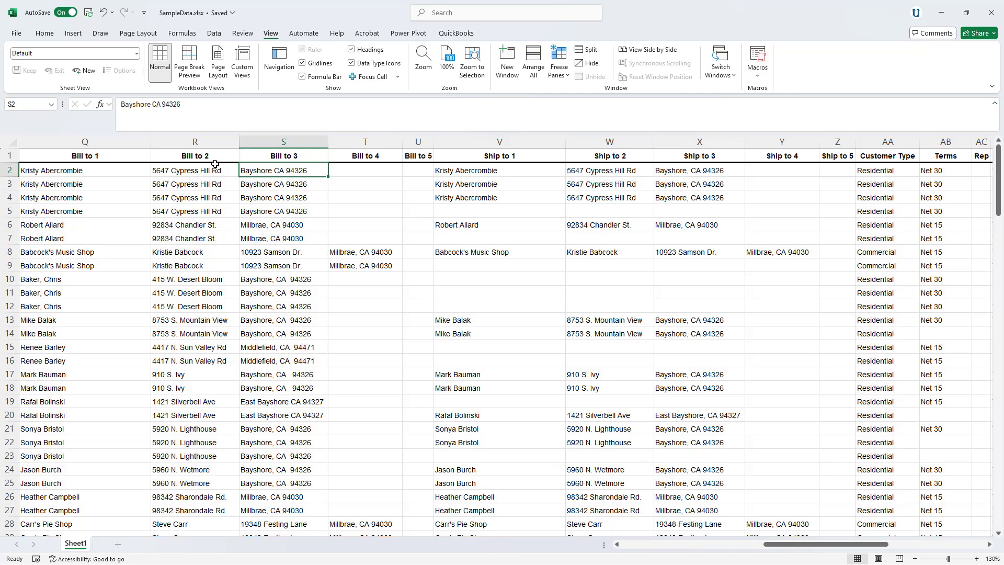
- Remove every comma from the Bill to 3 and Bill to 4 columns by replacing all commas with nothing
{"action": "left_click_drag", "start_coordinate": [256, 144], "coordinate": [365, 141]}
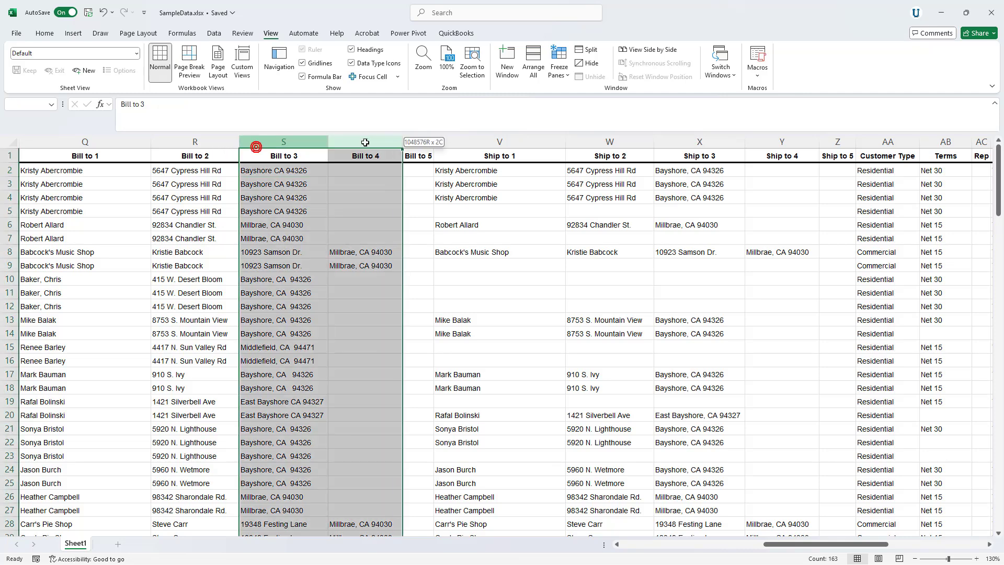
{"action": "left_click", "coordinate": [49, 33]}
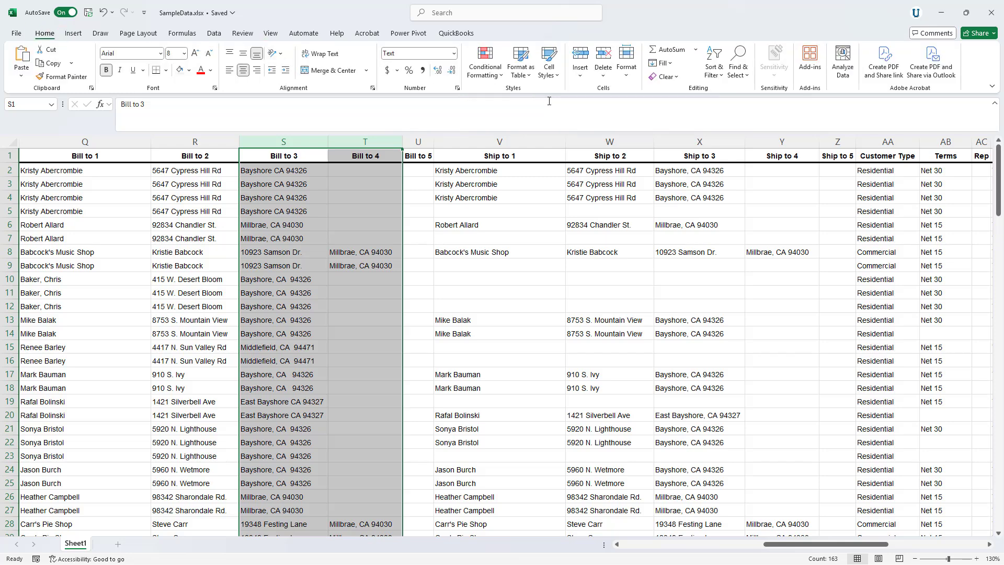
{"action": "left_click", "coordinate": [739, 79]}
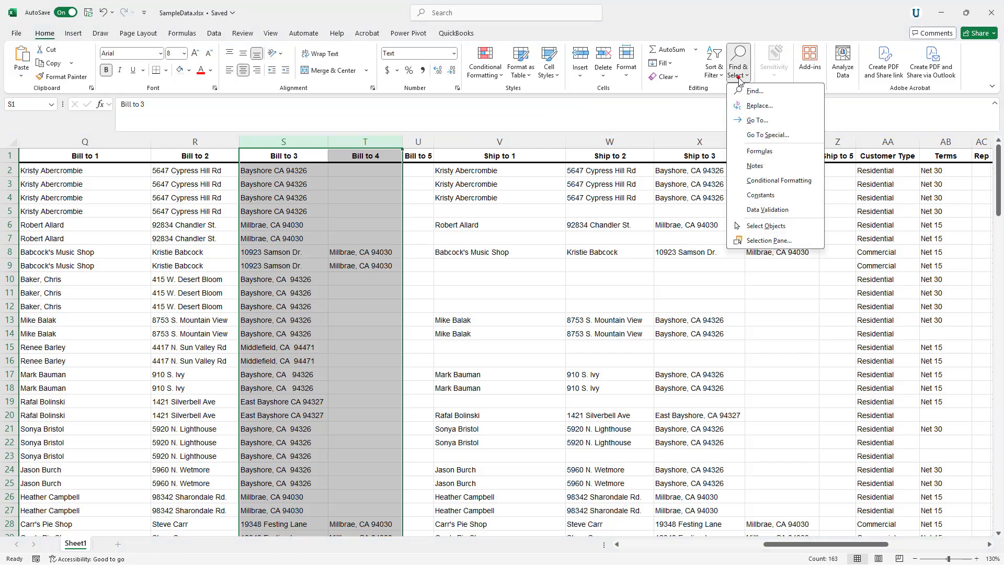
{"action": "left_click", "coordinate": [747, 106]}
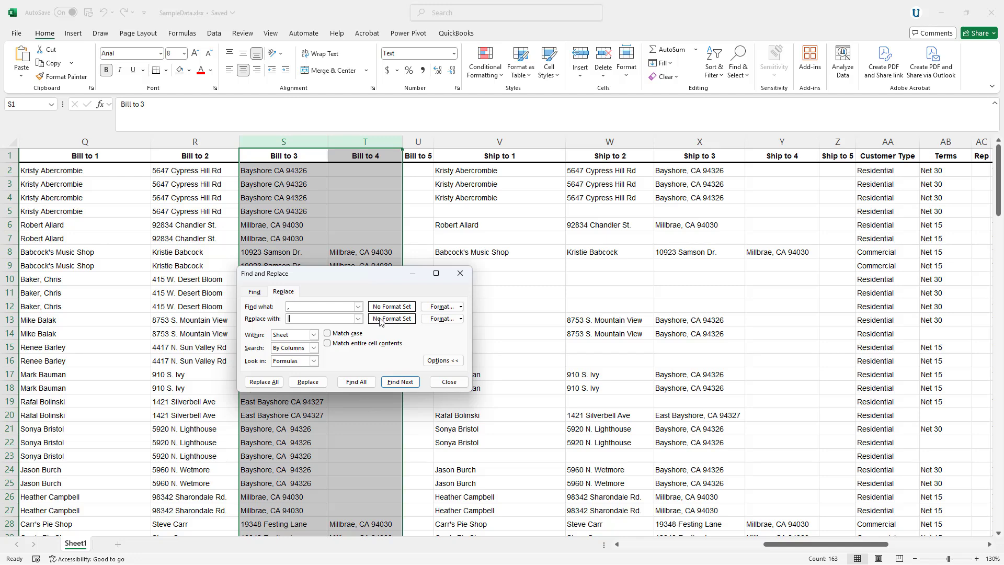
{"action": "left_click", "coordinate": [315, 318]}
{"action": "left_click", "coordinate": [264, 381]}
{"action": "left_click", "coordinate": [588, 358]}
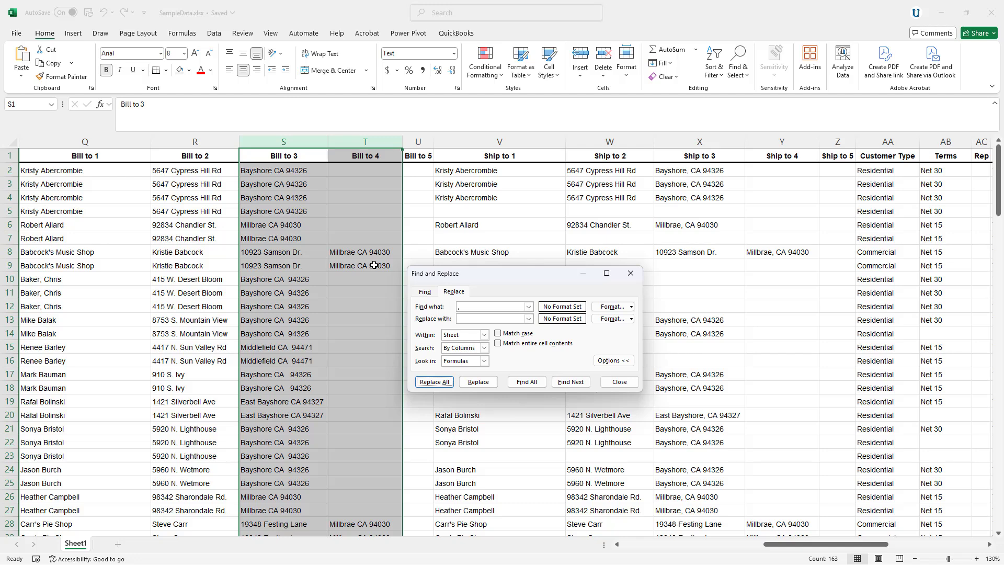
- Replace all double spaces with single spaces in the Bill to 3 and Bill to 4 columns, and close Find and Replace
{"action": "left_click", "coordinate": [466, 306]}
{"action": "key", "text": "BackSpace"}
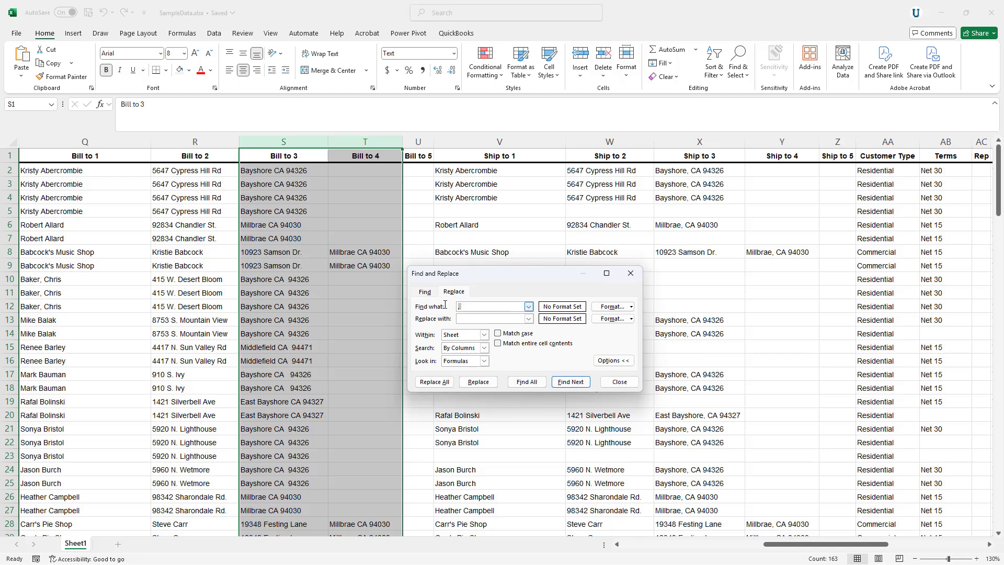
{"action": "key", "text": "Tab"}
{"action": "left_click", "coordinate": [445, 382]}
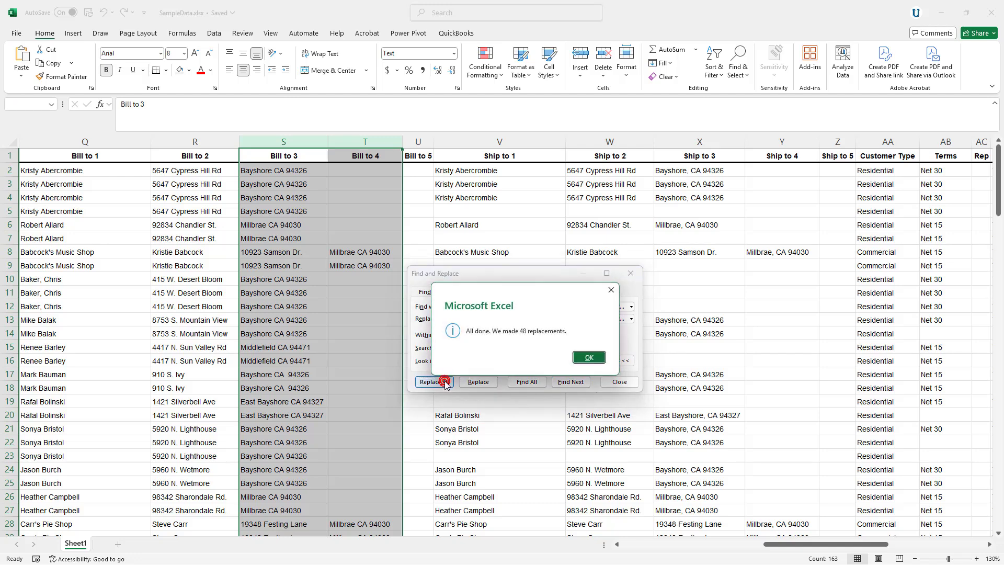
{"action": "left_click", "coordinate": [589, 358]}
{"action": "left_click", "coordinate": [610, 383]}
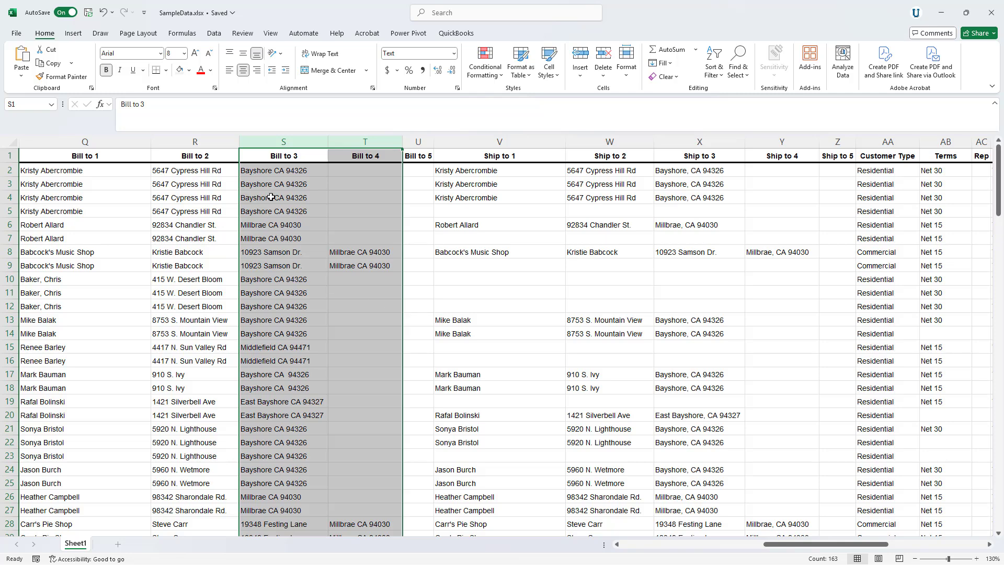
- Insert five blank columns between the Bill to 4 and Bill to 5 columns
{"action": "left_click", "coordinate": [368, 255]}
{"action": "left_click", "coordinate": [314, 241]}
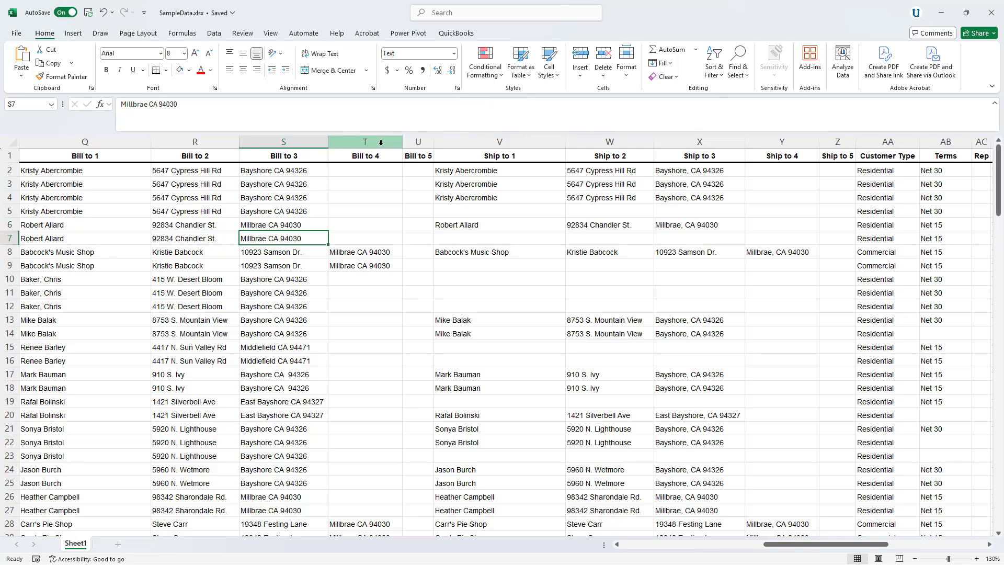
{"action": "left_click_drag", "start_coordinate": [418, 142], "coordinate": [756, 141]}
{"action": "right_click", "coordinate": [756, 140]}
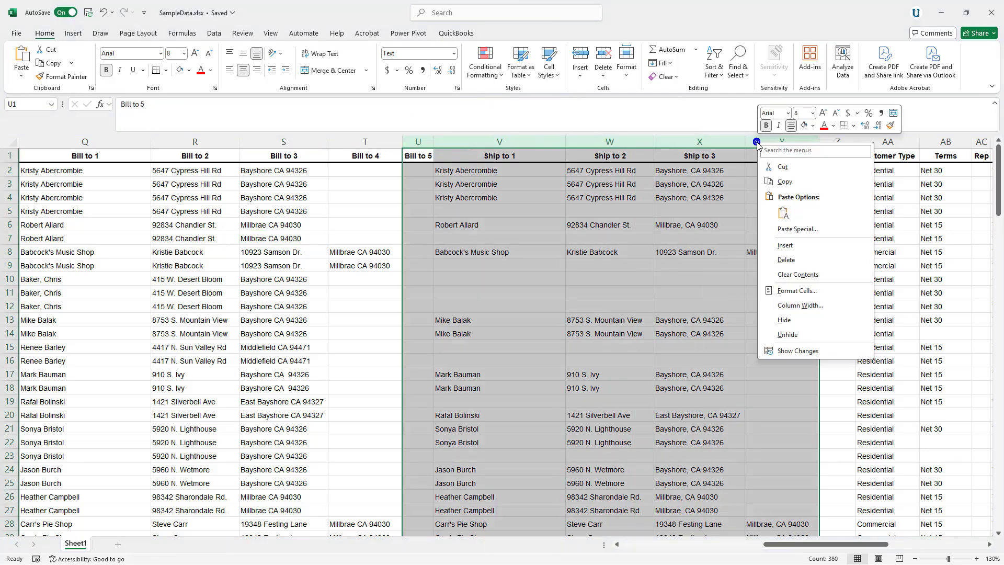
{"action": "left_click", "coordinate": [784, 245]}
{"action": "left_click", "coordinate": [444, 170]}
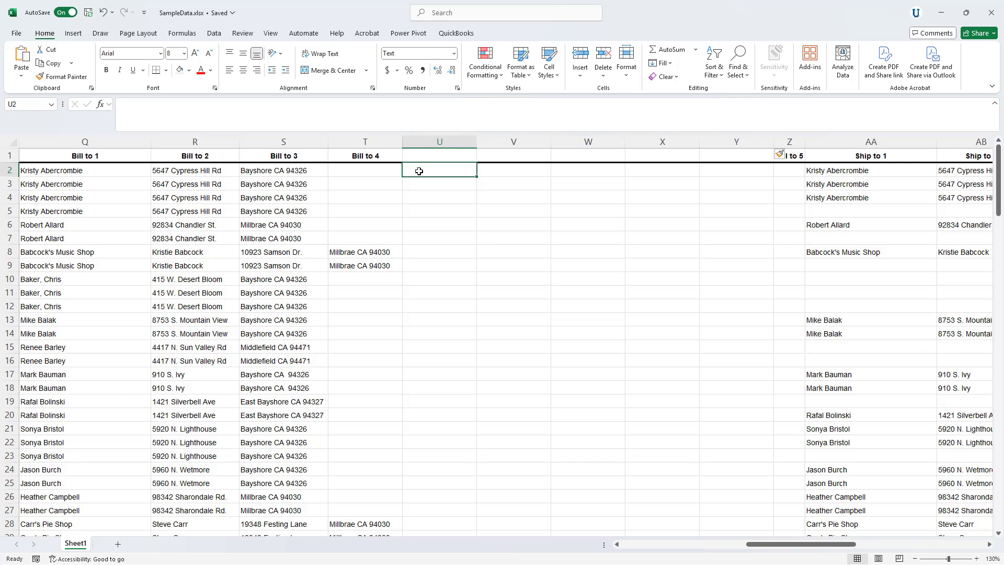
{"action": "left_click", "coordinate": [380, 157]}
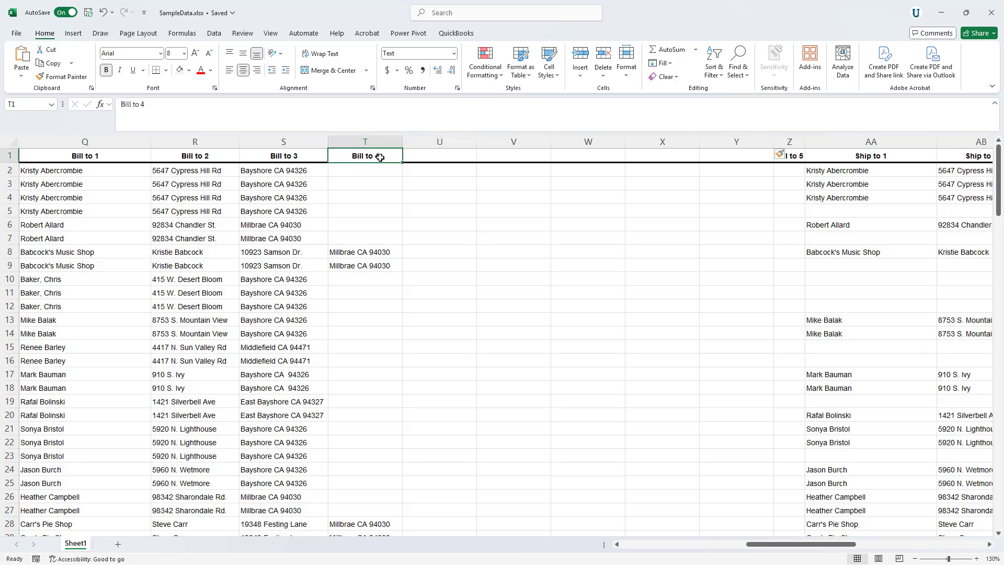
{"action": "left_click", "coordinate": [303, 157]}
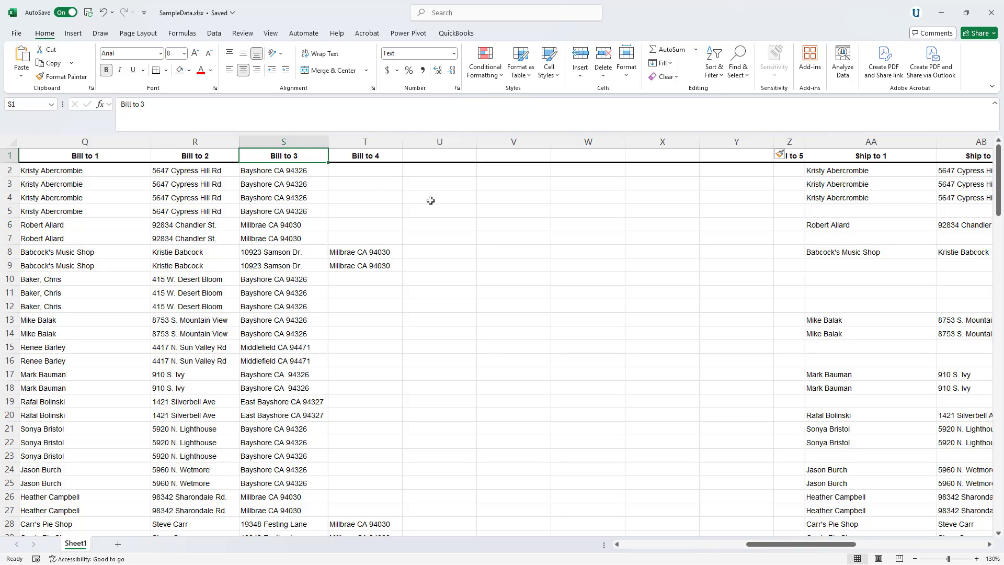
- Switch to the UpdatedQBData.xlsx workbook and examine the Bill to 4 column, including the entry in row 8
{"action": "mouse_move", "coordinate": [532, 557]}
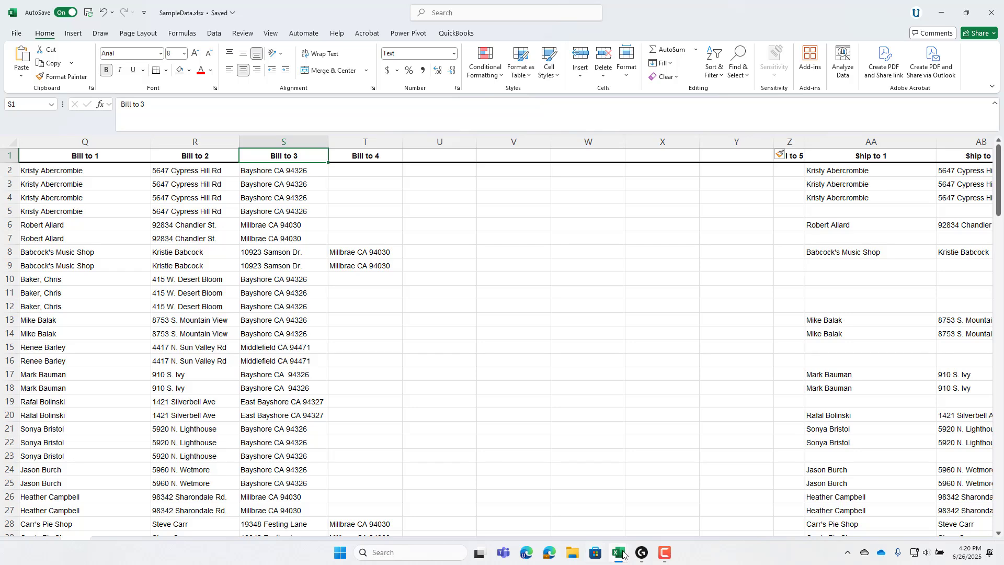
{"action": "mouse_move", "coordinate": [622, 554]}
{"action": "left_click", "coordinate": [640, 513]}
{"action": "left_click", "coordinate": [489, 122]}
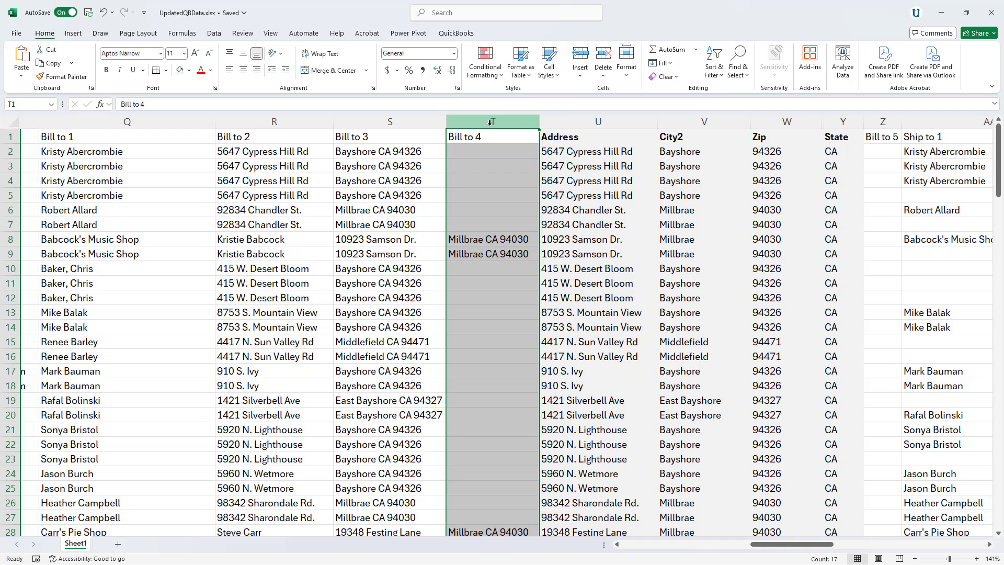
{"action": "left_click", "coordinate": [508, 241]}
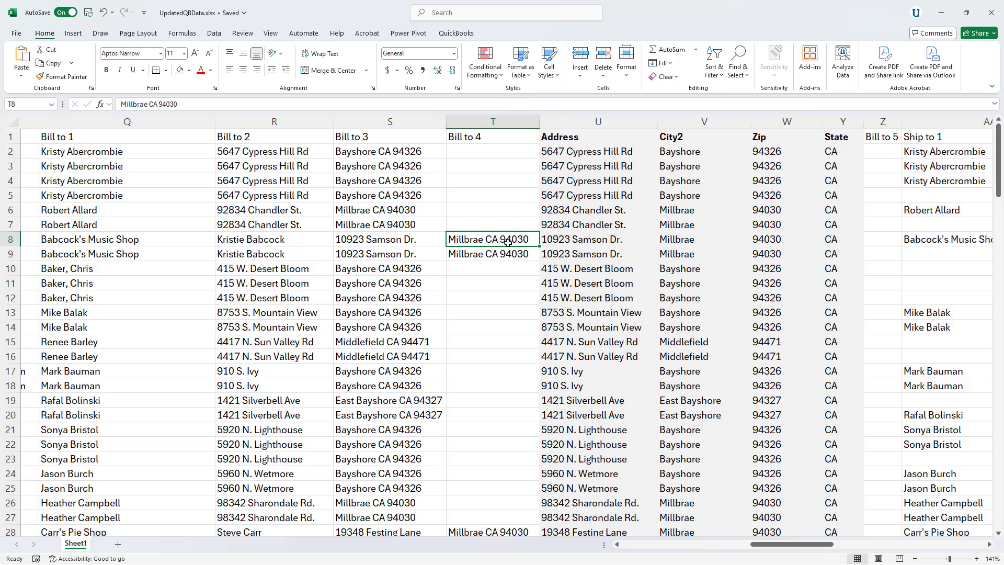
- Examine the Zip formula in cell W2, keep it as it is, and narrow the Zip column
{"action": "left_click", "coordinate": [777, 151]}
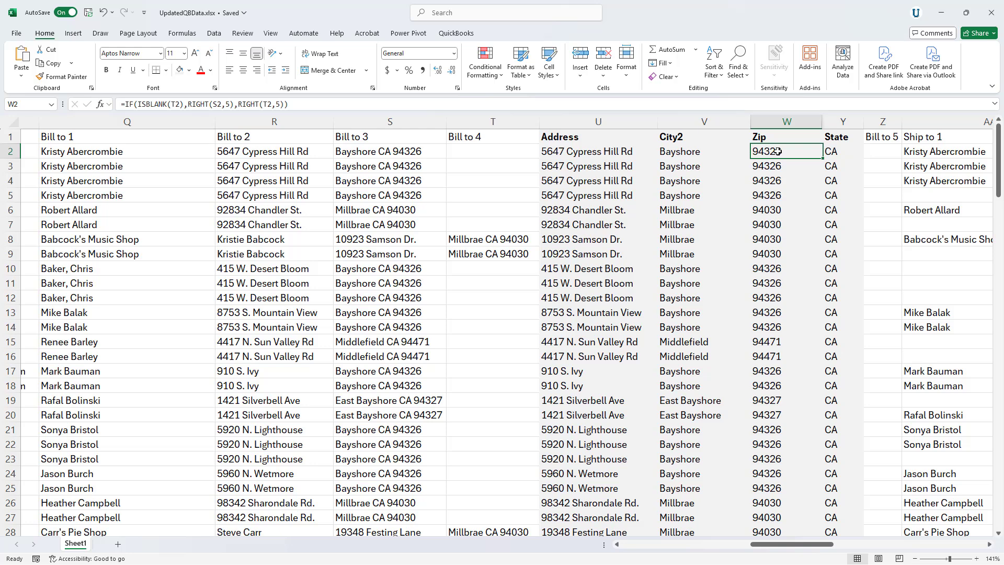
{"action": "left_click", "coordinate": [318, 105]}
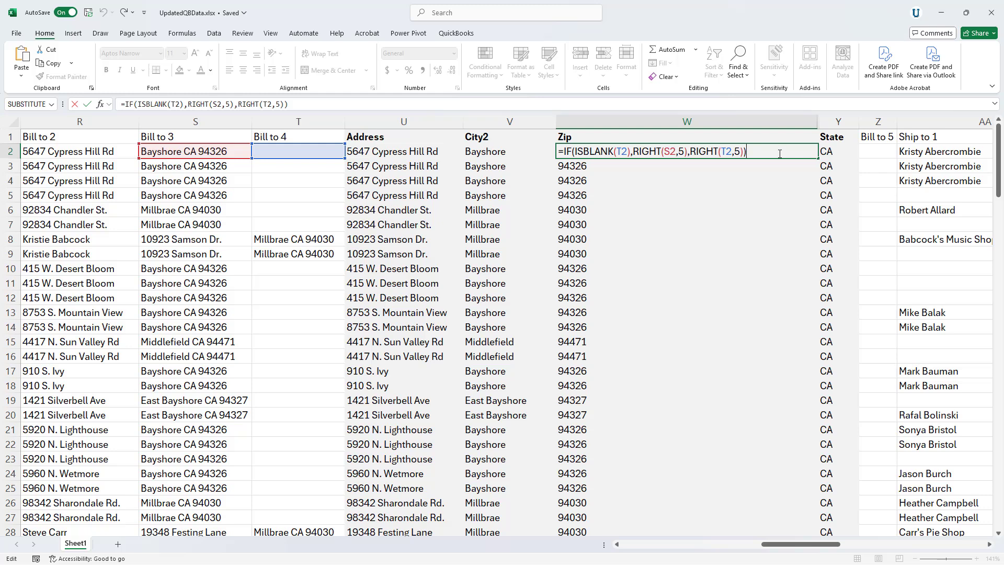
{"action": "left_click", "coordinate": [87, 105]}
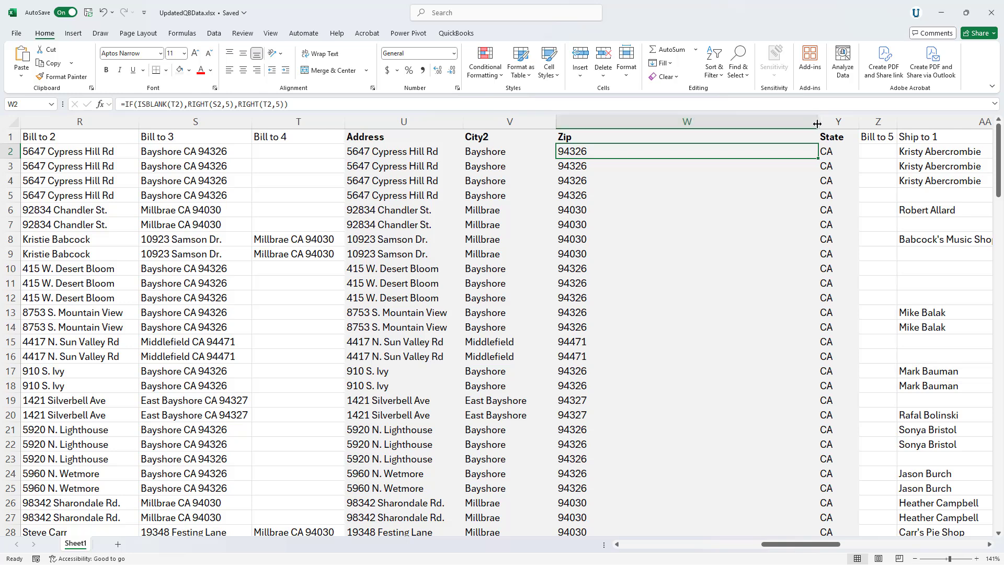
{"action": "left_click_drag", "start_coordinate": [815, 121], "coordinate": [625, 121]}
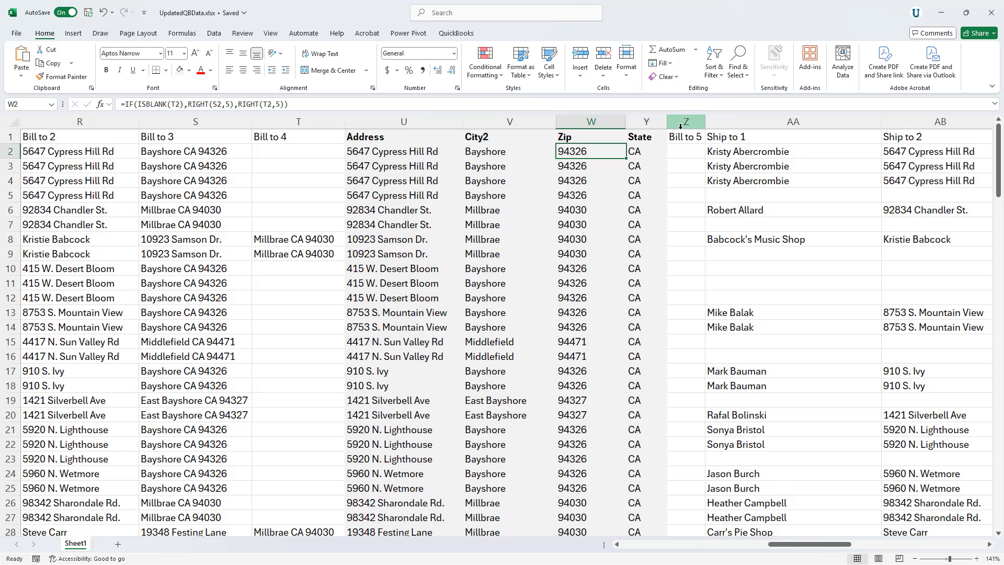
- Widen the State column to examine the full formula in Y2, keep the formula as it is, and narrow the column
{"action": "left_click", "coordinate": [644, 123]}
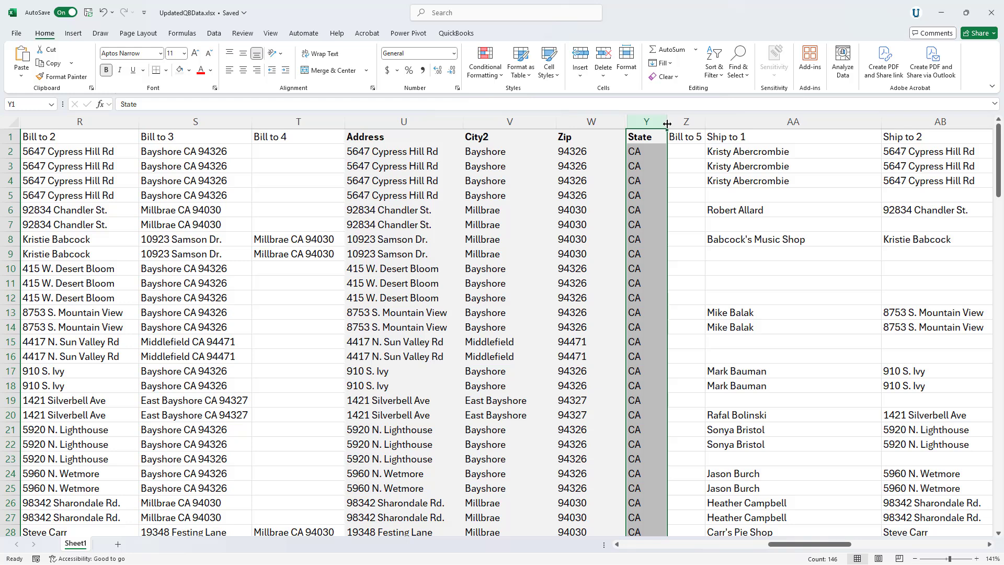
{"action": "left_click_drag", "start_coordinate": [667, 123], "coordinate": [982, 123]}
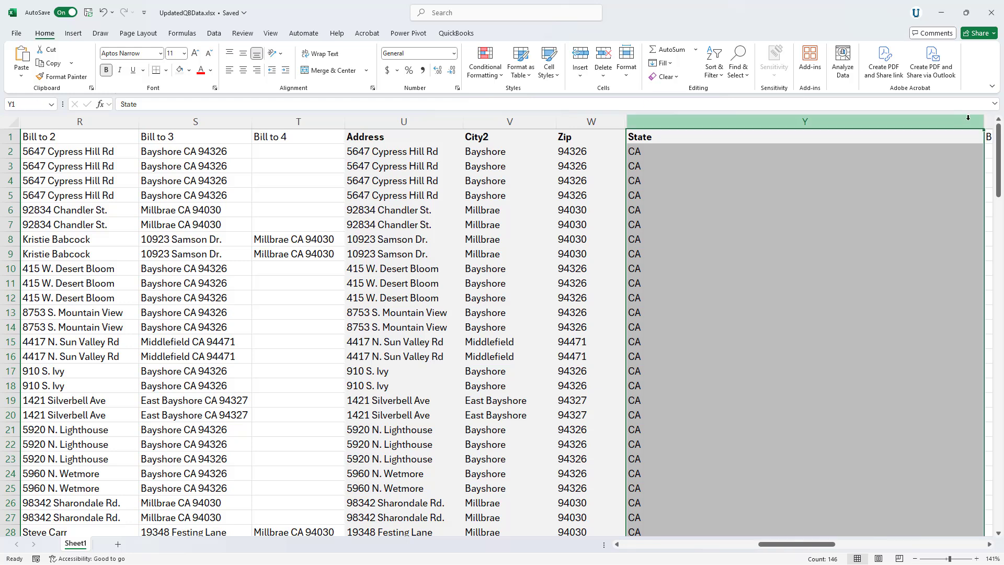
{"action": "left_click", "coordinate": [691, 155]}
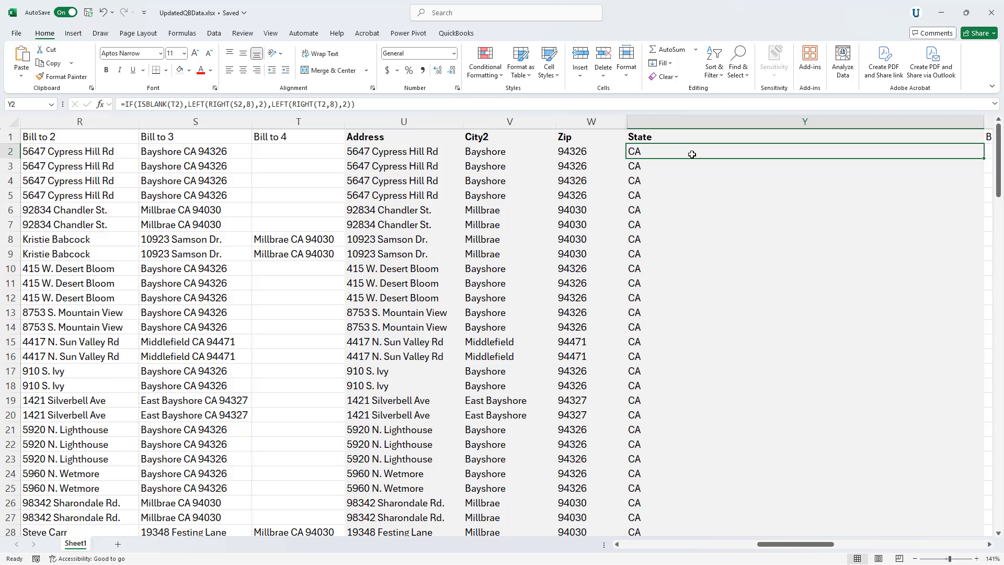
{"action": "double_click", "coordinate": [691, 154]}
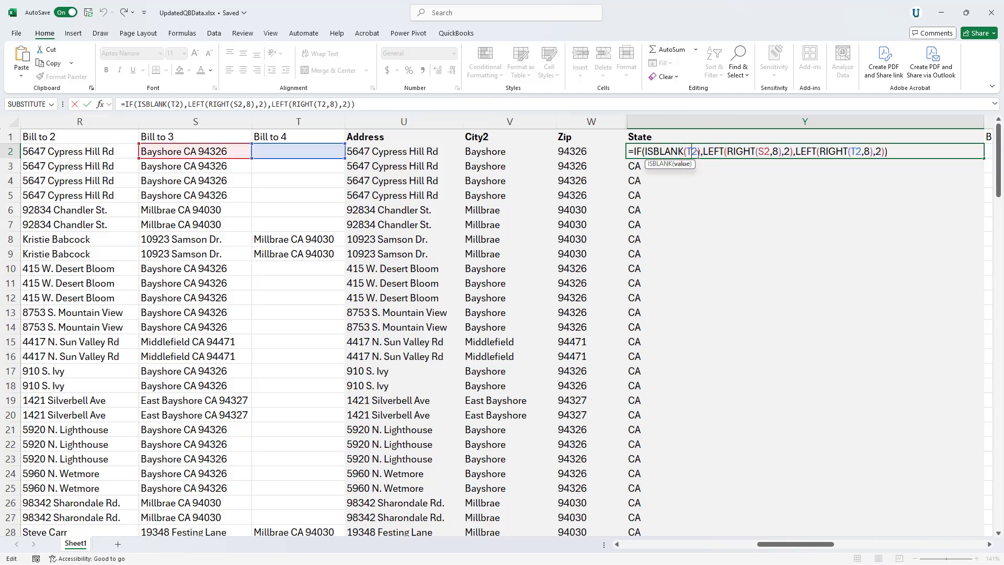
{"action": "left_click", "coordinate": [908, 149]}
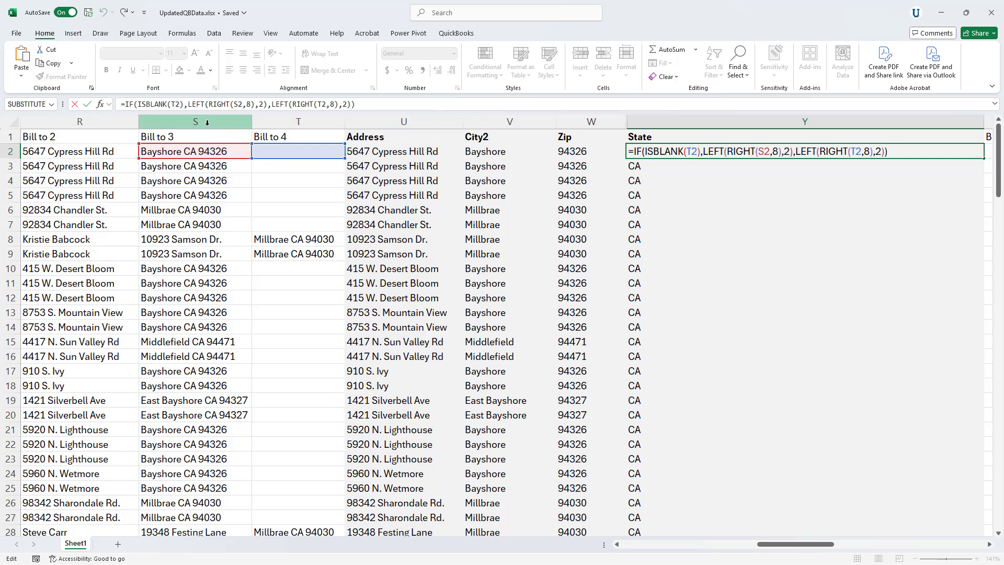
{"action": "left_click", "coordinate": [87, 104]}
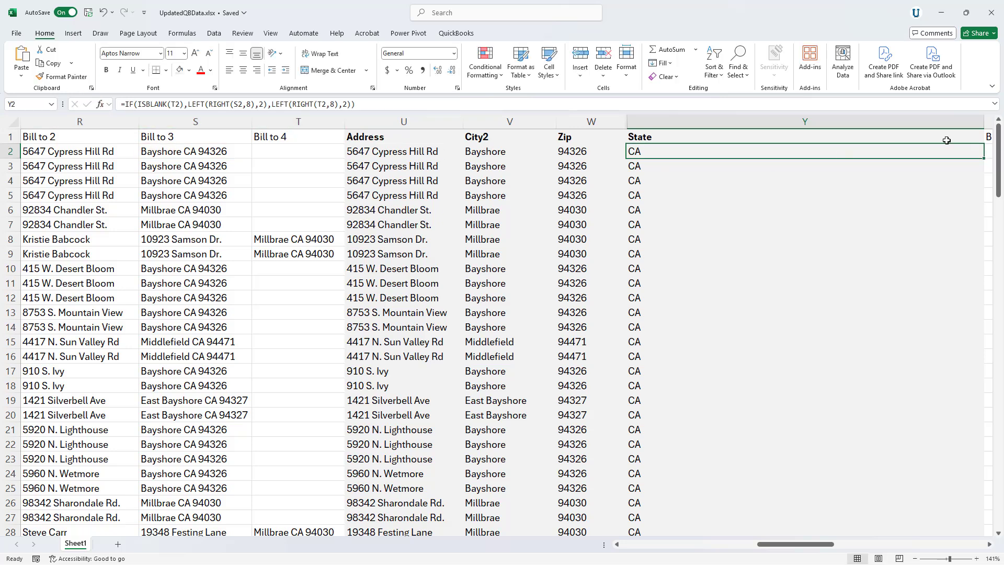
{"action": "left_click_drag", "start_coordinate": [982, 122], "coordinate": [656, 121]}
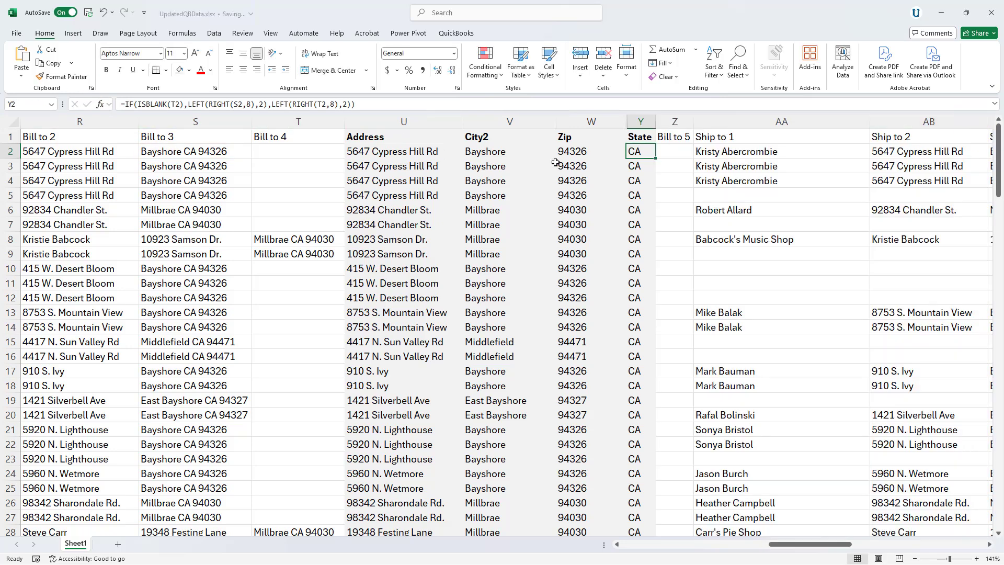
- Widen the City2 column to examine the full formula in V2, keep the formula as it is, and autofit the column
{"action": "left_click", "coordinate": [536, 154]}
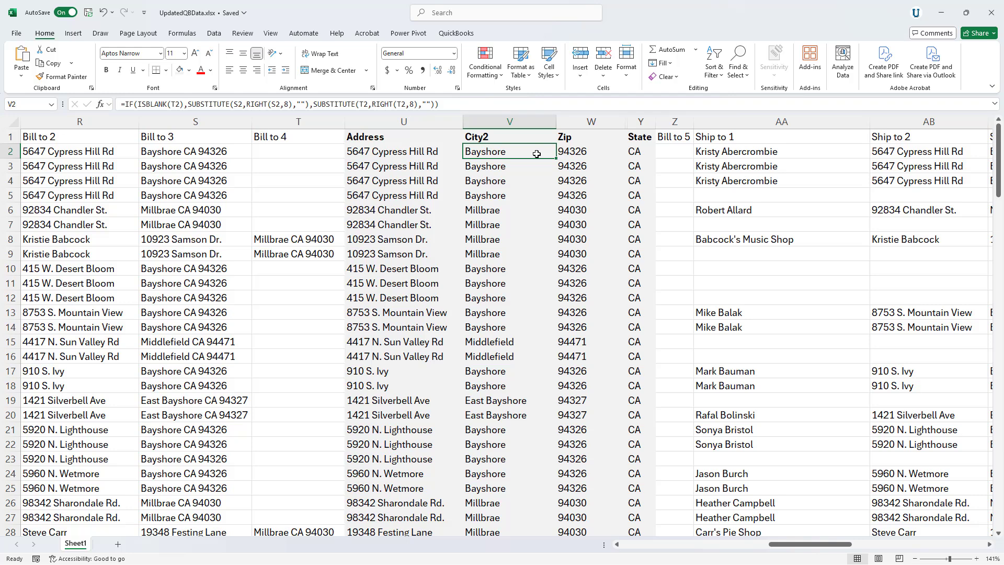
{"action": "left_click_drag", "start_coordinate": [556, 121], "coordinate": [916, 121]}
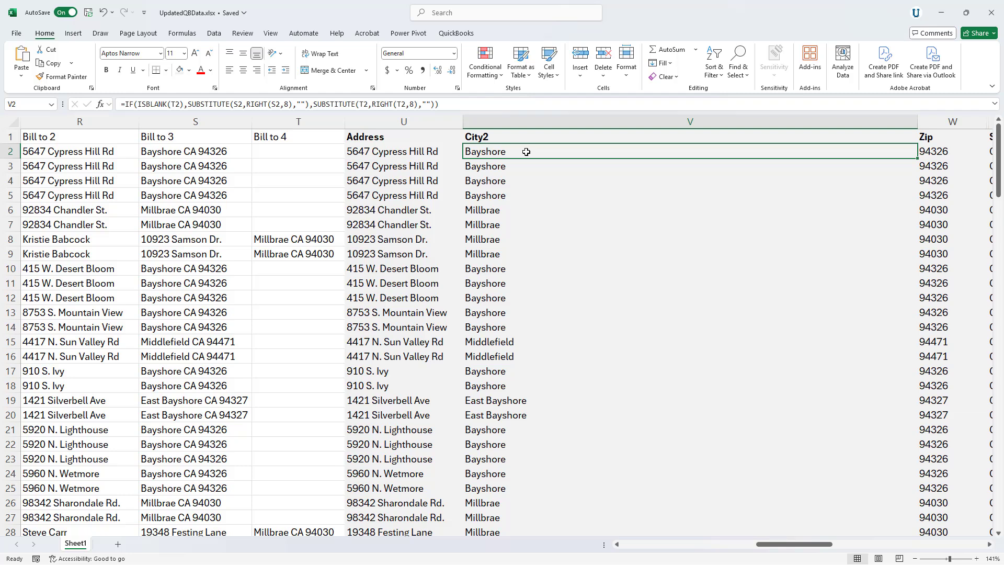
{"action": "double_click", "coordinate": [526, 152]}
{"action": "left_click", "coordinate": [832, 150]}
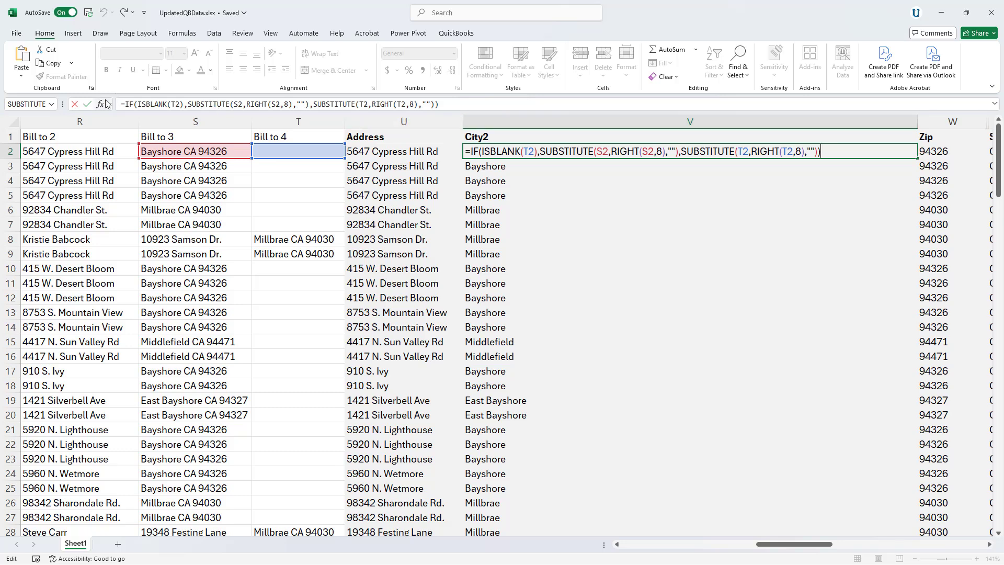
{"action": "left_click", "coordinate": [86, 103]}
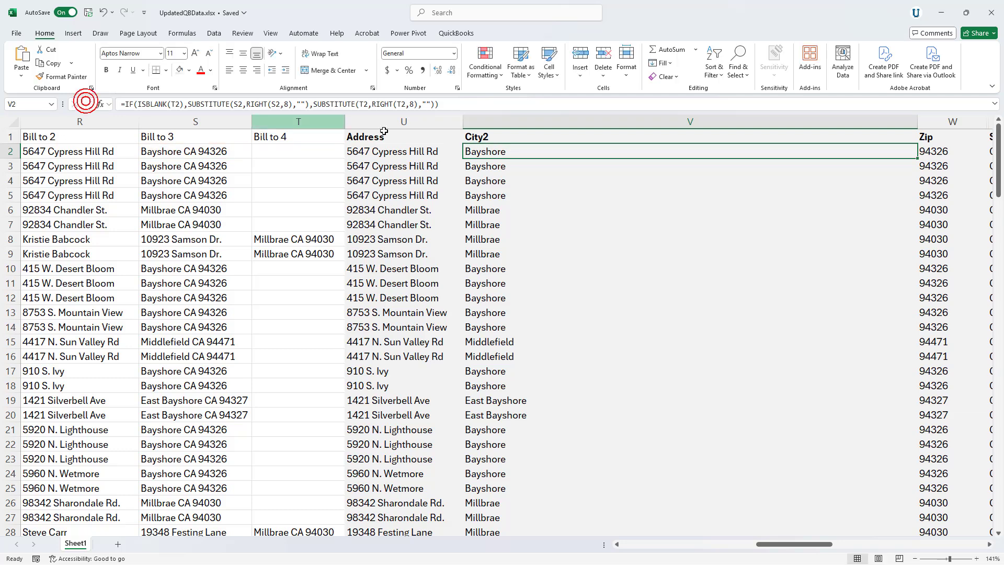
{"action": "double_click", "coordinate": [918, 121]}
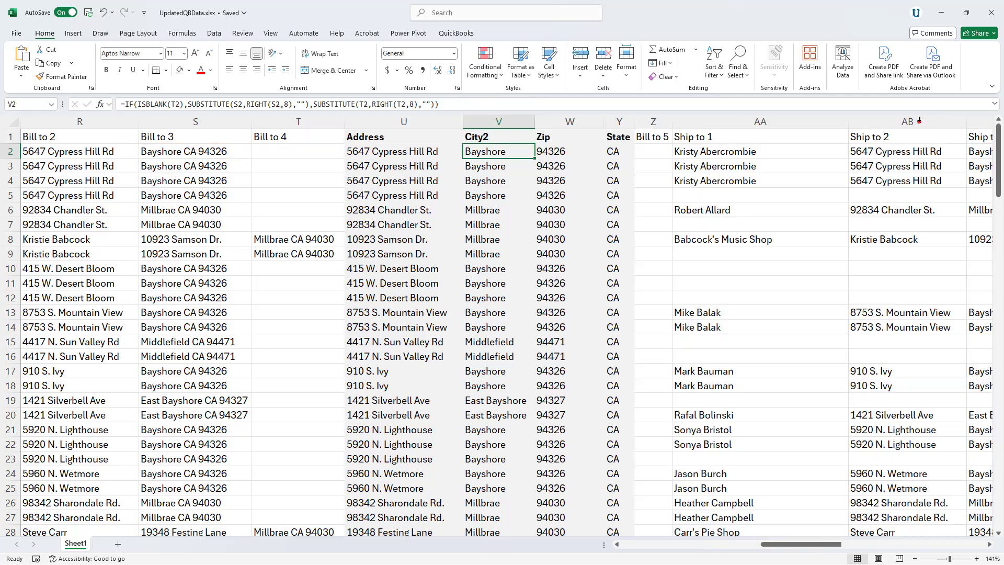
- Widen the Address column and examine the formula in U2, keeping it as it is
{"action": "left_click", "coordinate": [431, 151]}
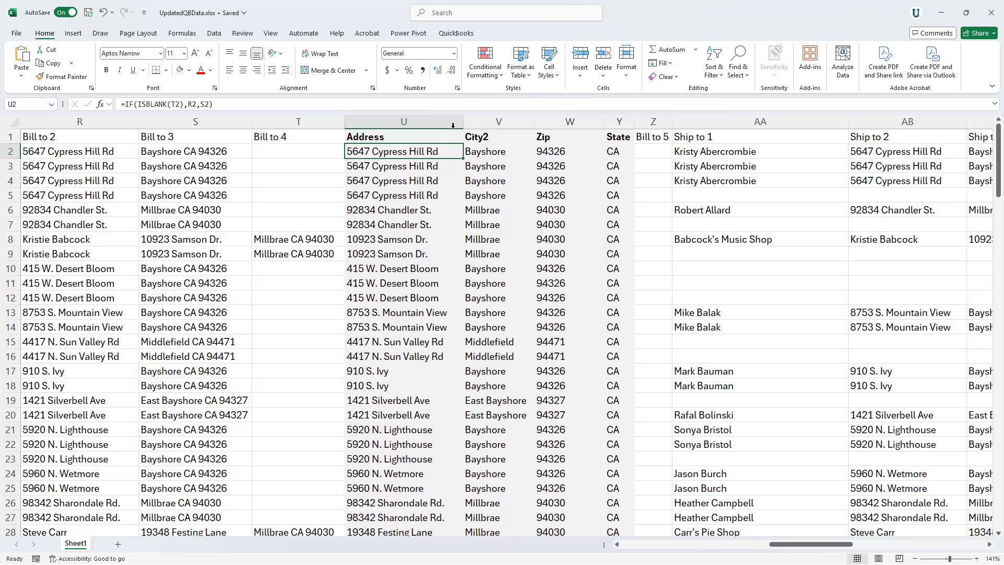
{"action": "left_click_drag", "start_coordinate": [462, 121], "coordinate": [612, 128]}
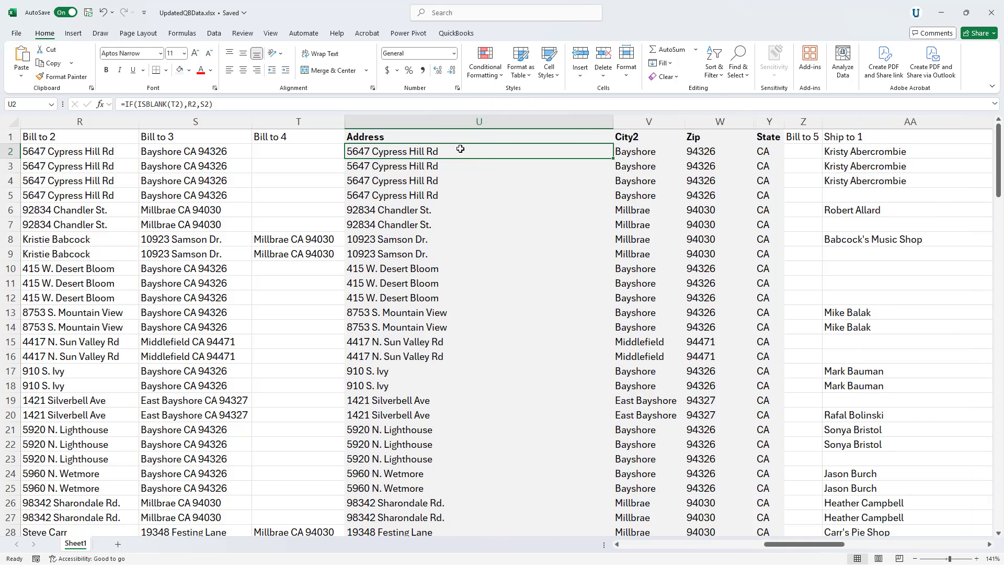
{"action": "double_click", "coordinate": [460, 150]}
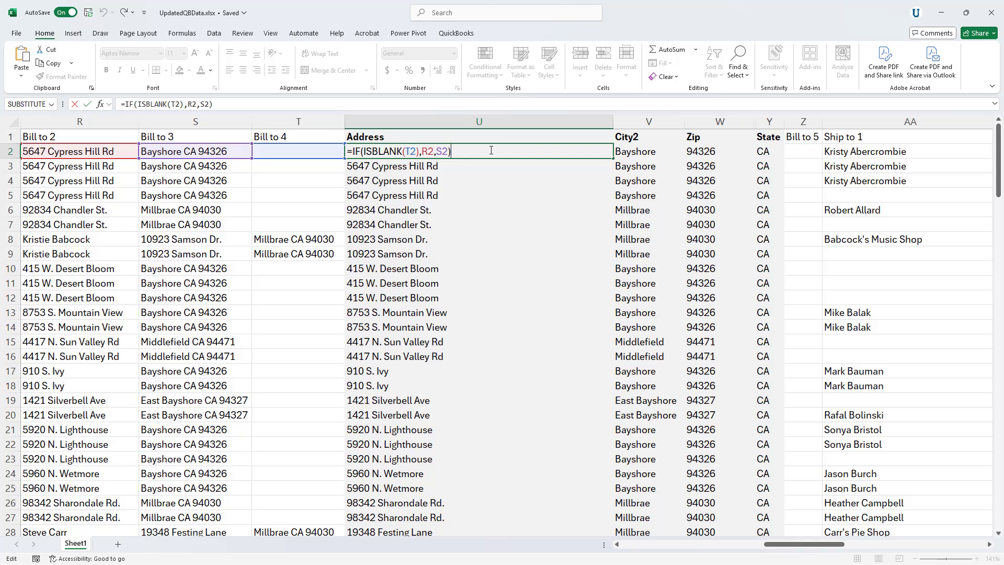
{"action": "left_click", "coordinate": [92, 104]}
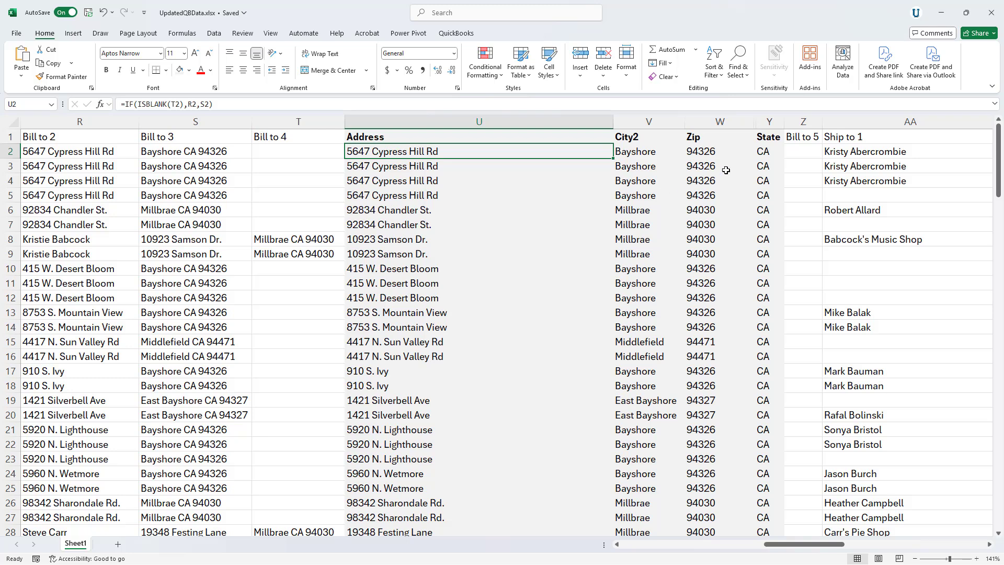
- Unhide the hidden column X between the Zip and State columns
{"action": "left_click_drag", "start_coordinate": [742, 122], "coordinate": [767, 124]}
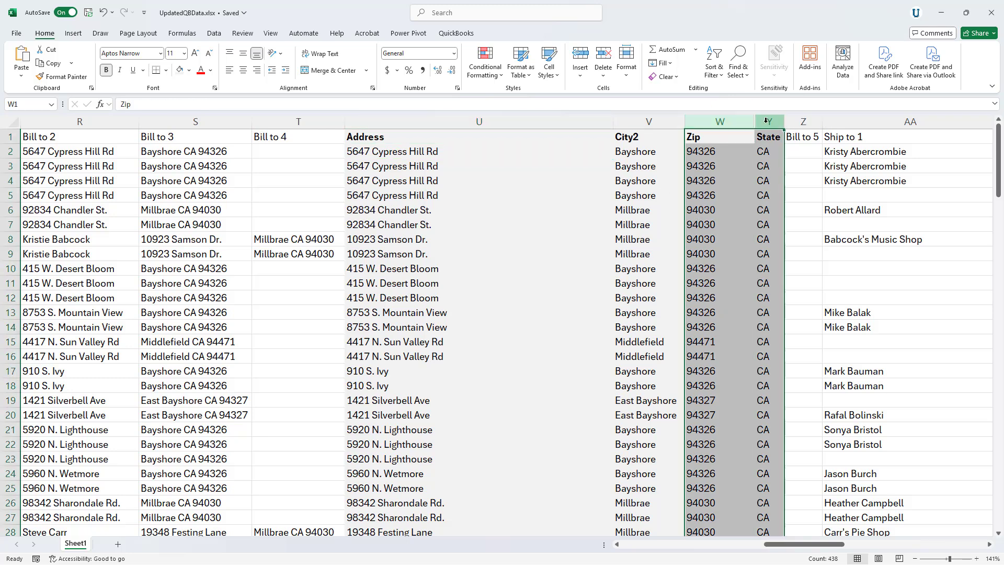
{"action": "right_click", "coordinate": [767, 125]}
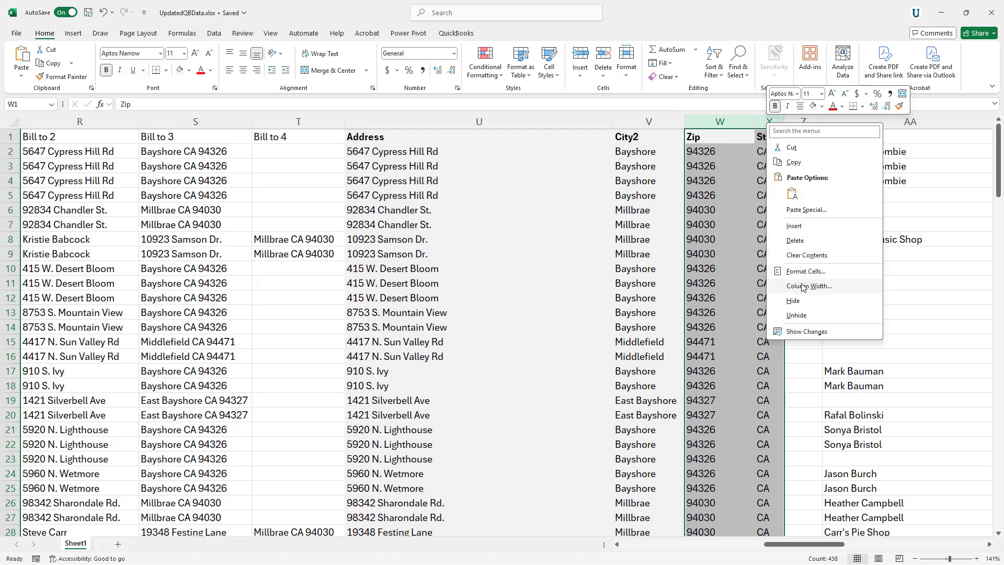
{"action": "left_click", "coordinate": [796, 315]}
- Widen the Zip - Alternate column until the whole REGEXEXTRACT formula fits, and open the formula in X2 to examine it
{"action": "left_click", "coordinate": [784, 150]}
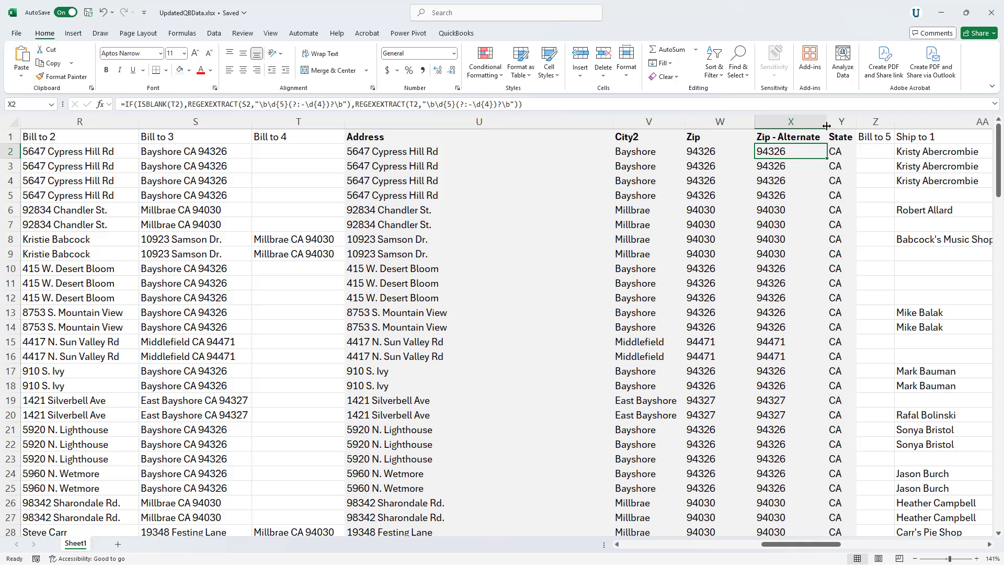
{"action": "left_click_drag", "start_coordinate": [826, 126], "coordinate": [999, 126]}
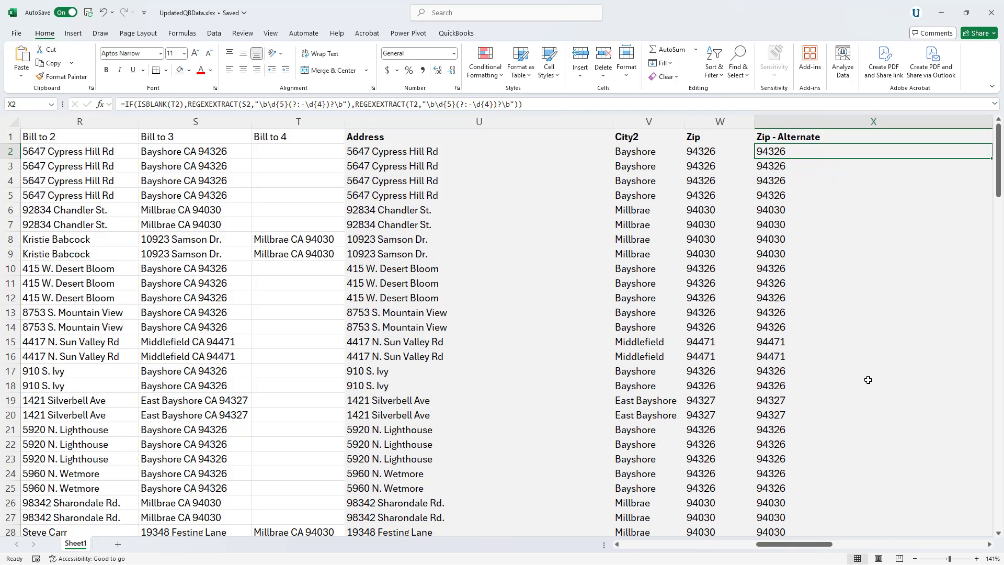
{"action": "left_click_drag", "start_coordinate": [817, 542], "coordinate": [849, 546]}
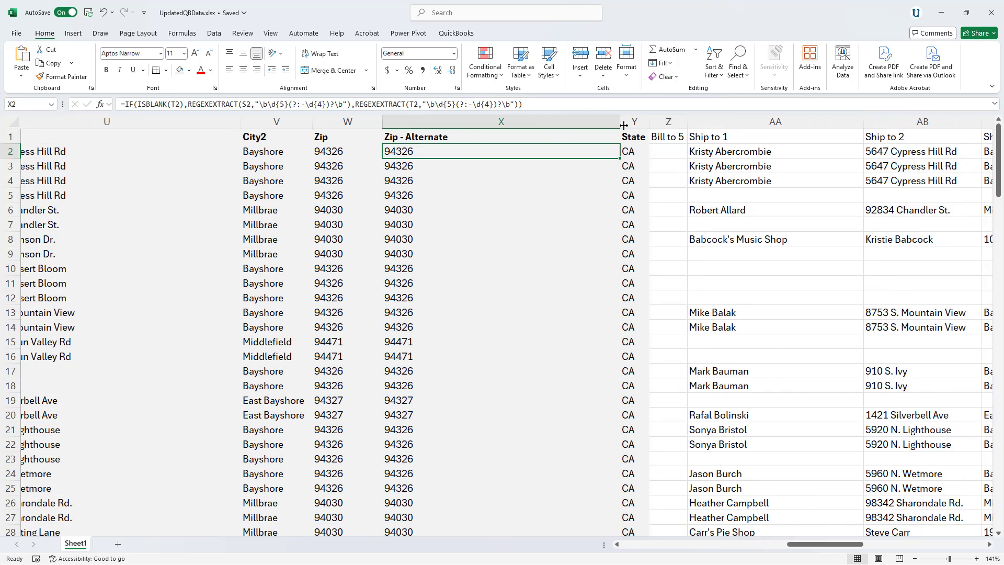
{"action": "left_click_drag", "start_coordinate": [620, 124], "coordinate": [837, 123]}
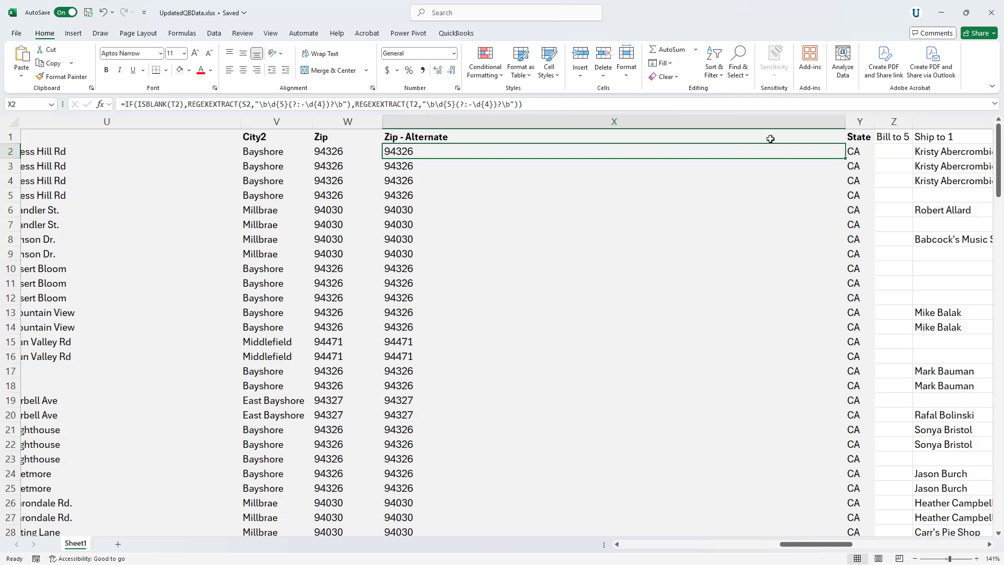
{"action": "double_click", "coordinate": [643, 152]}
{"action": "left_click", "coordinate": [830, 152]}
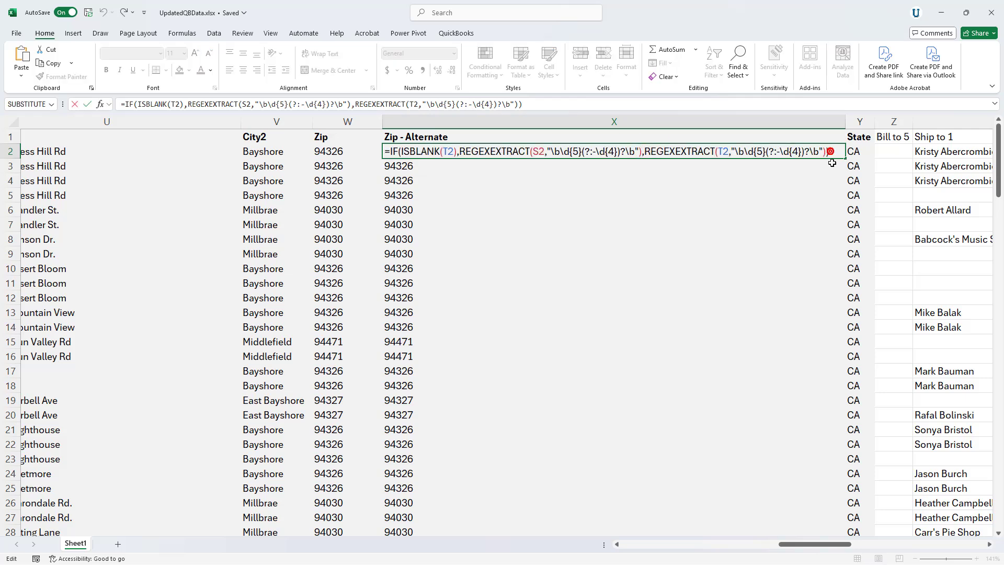